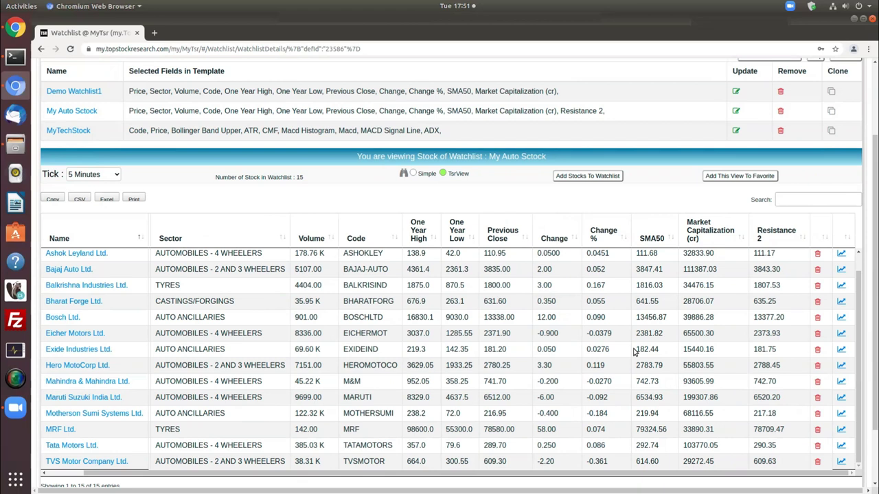
- Remove MRF Ltd. from the My Auto Sctock watchlist, leaving 14 stocks
scroll(534, 319, up, 1)
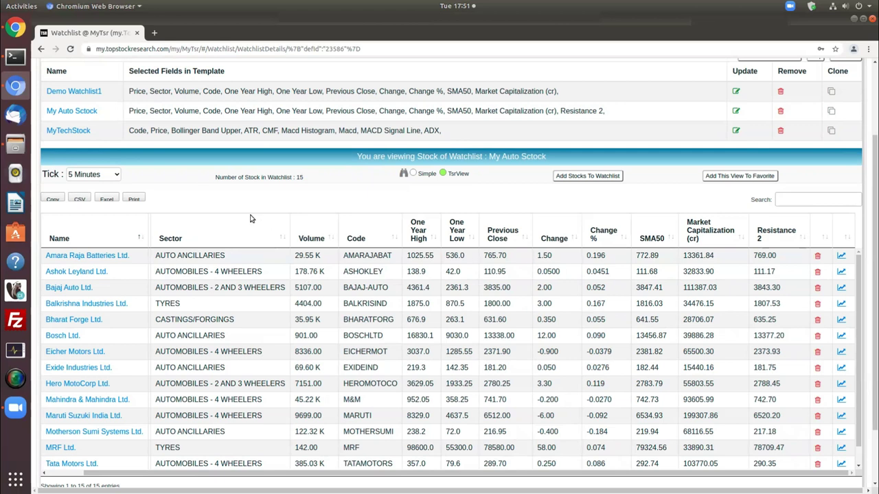
drag(214, 177, 298, 177)
scroll(824, 389, down, 1)
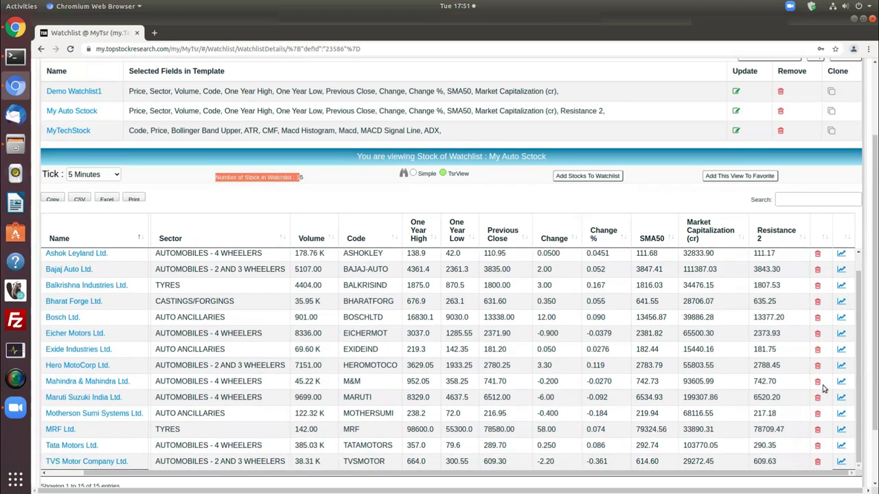
click(818, 431)
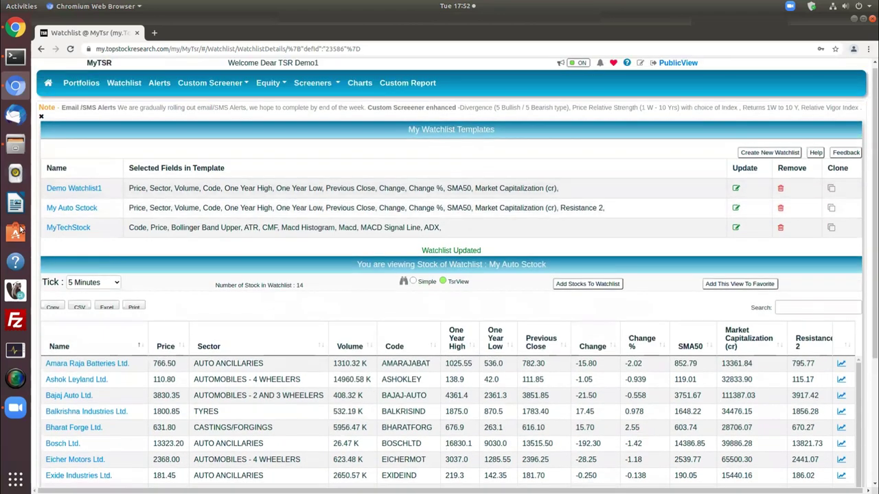
- Delete the Demo Watchlist1 template after confirming Yes, Delete, and dismiss the confirmation
click(780, 192)
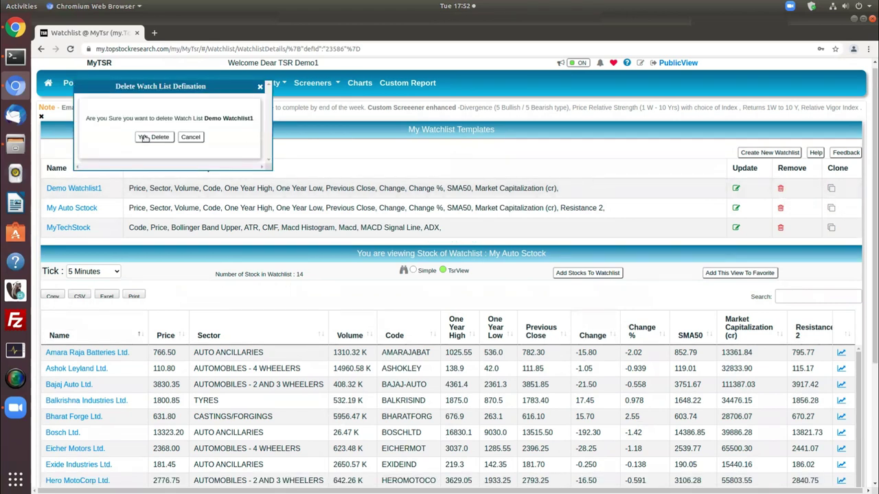
click(144, 137)
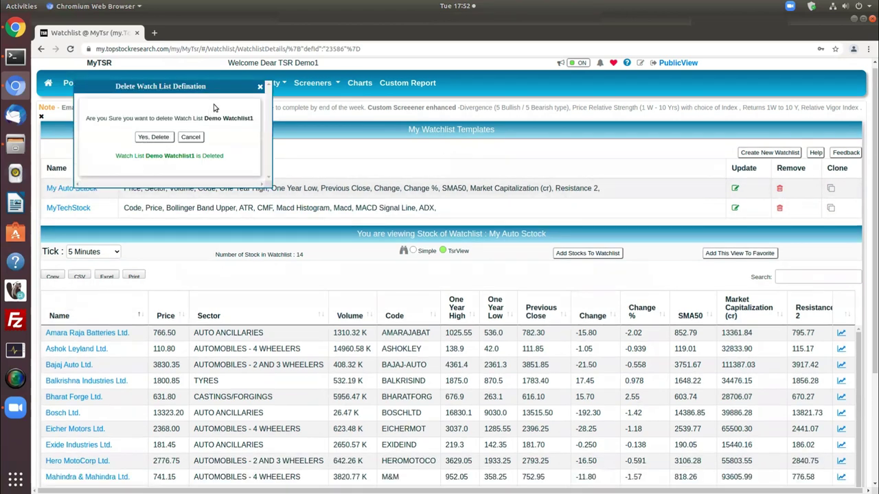
click(259, 90)
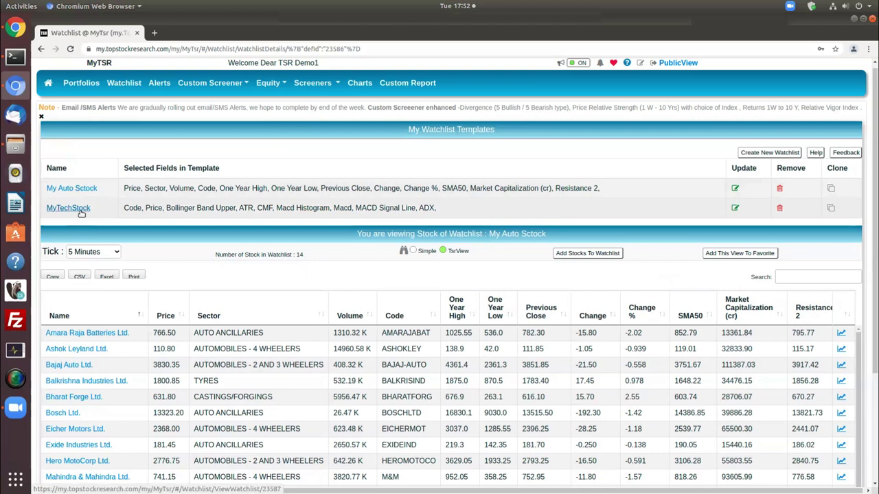
scroll(374, 367, down, 1)
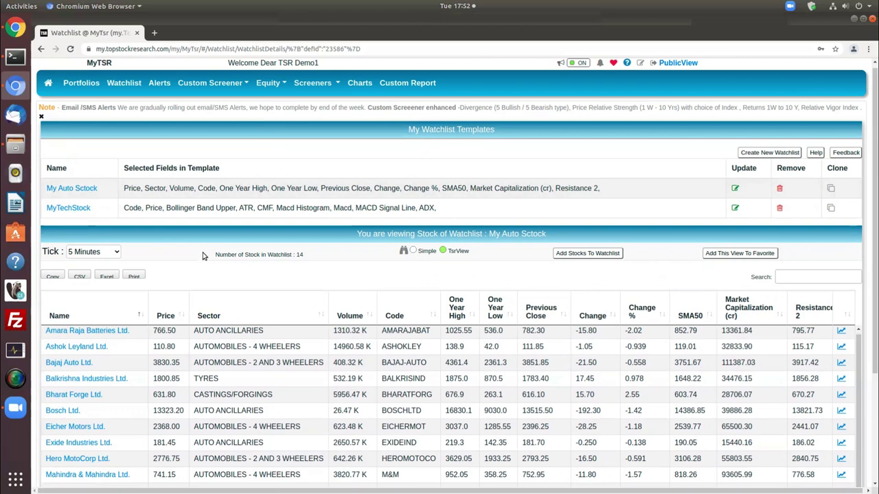
- Open the Common Screeners report and limit it to the Watchlist basket
click(312, 82)
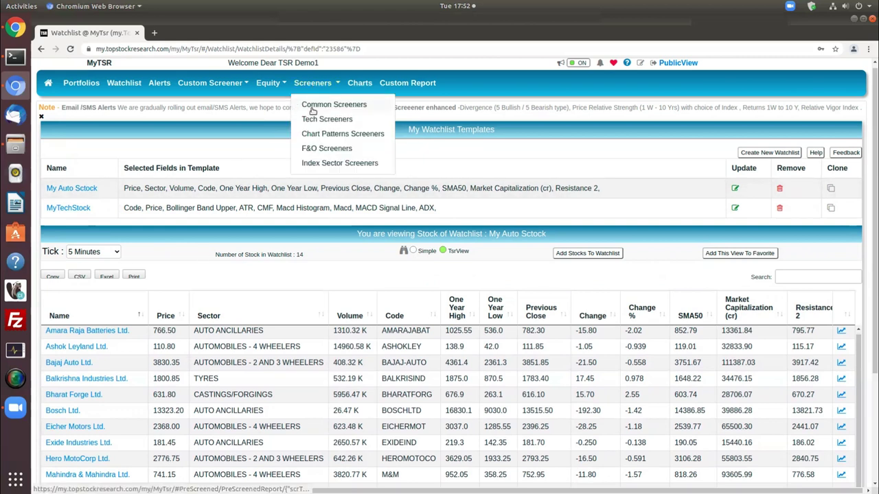
click(312, 110)
scroll(314, 300, down, 1)
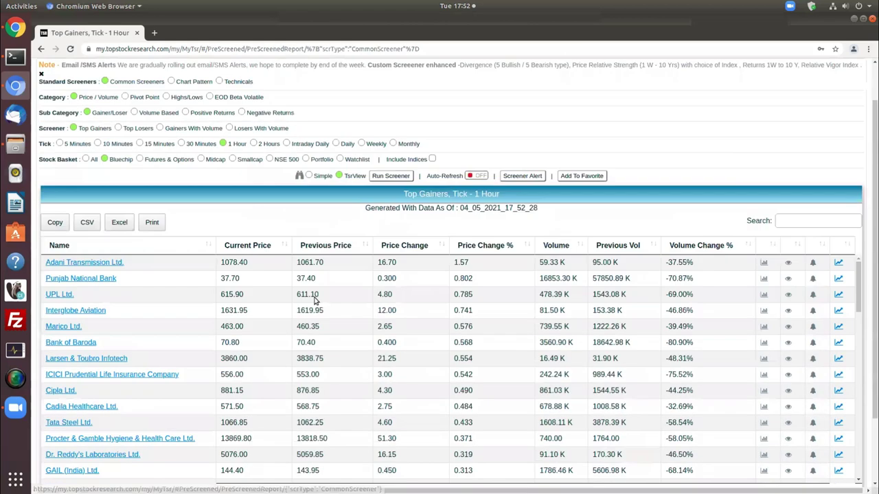
scroll(314, 300, down, 2)
scroll(349, 192, up, 3)
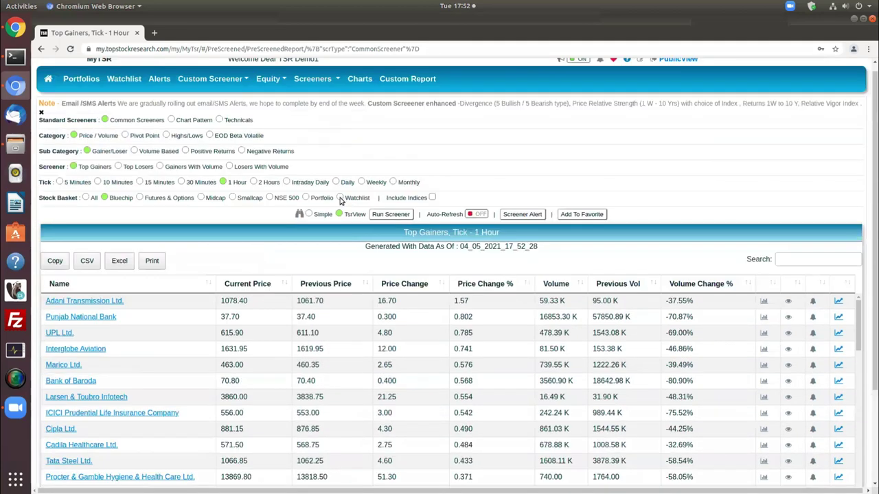
click(340, 200)
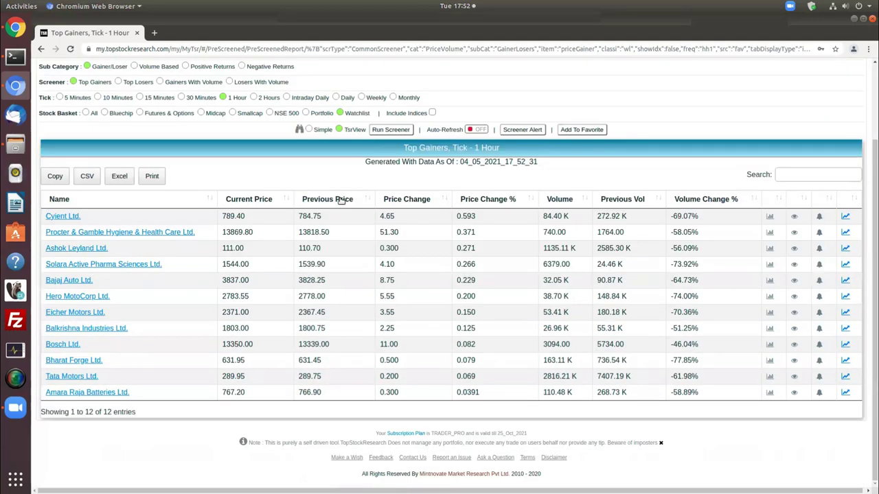
- Run the Gainers With Volume screener on a Daily tick, listing three stocks led by Cyient
scroll(342, 199, up, 3)
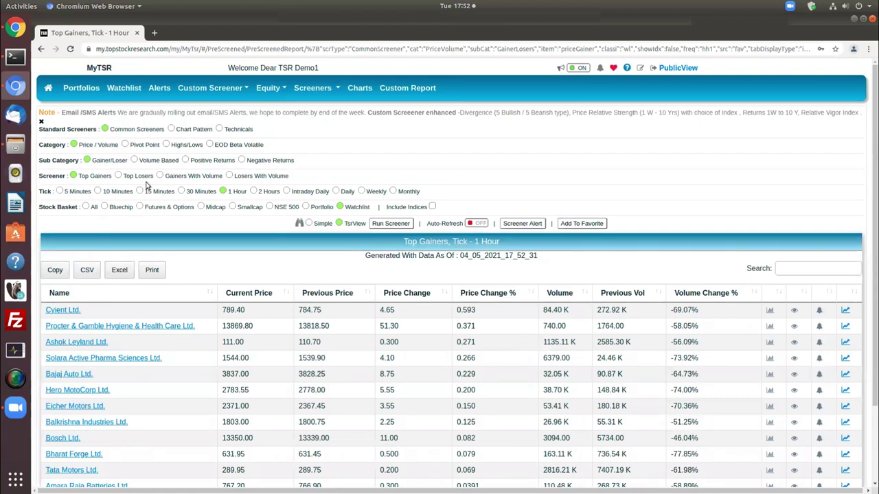
scroll(474, 342, down, 2)
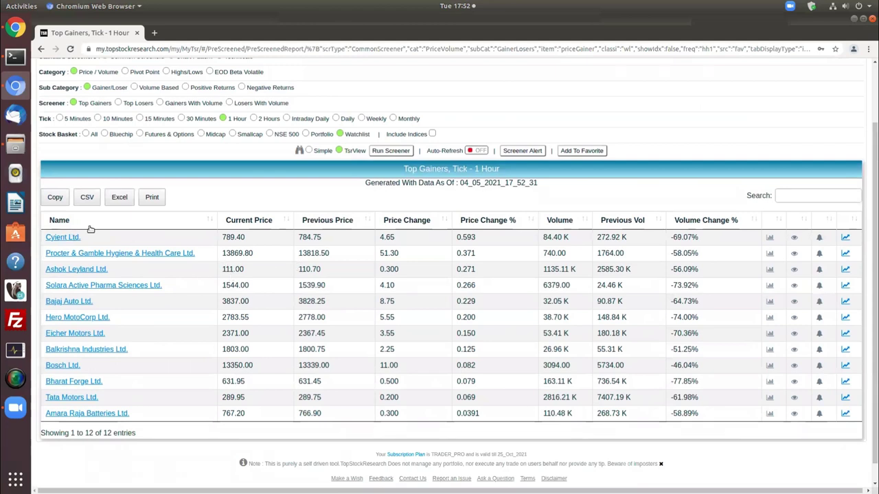
scroll(466, 268, up, 1)
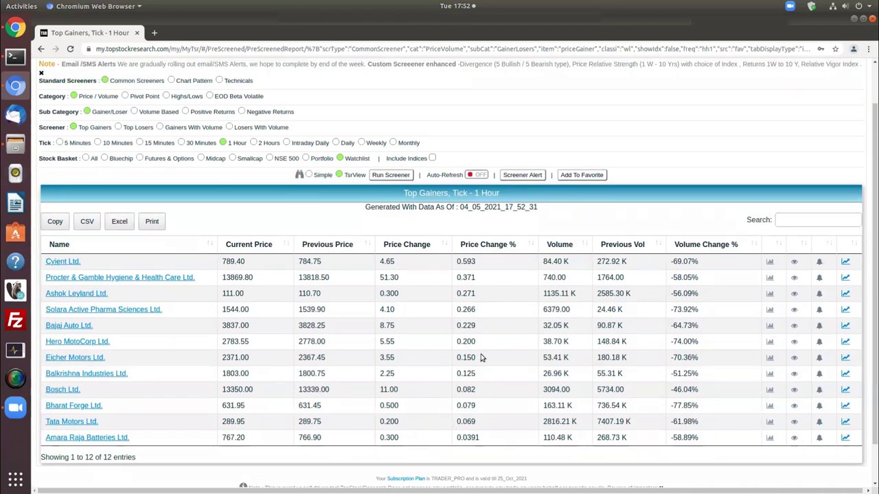
click(307, 143)
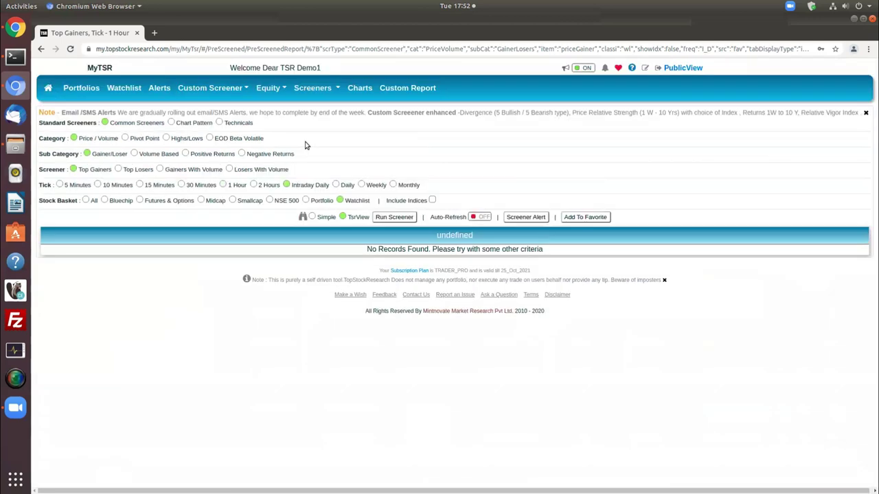
click(335, 184)
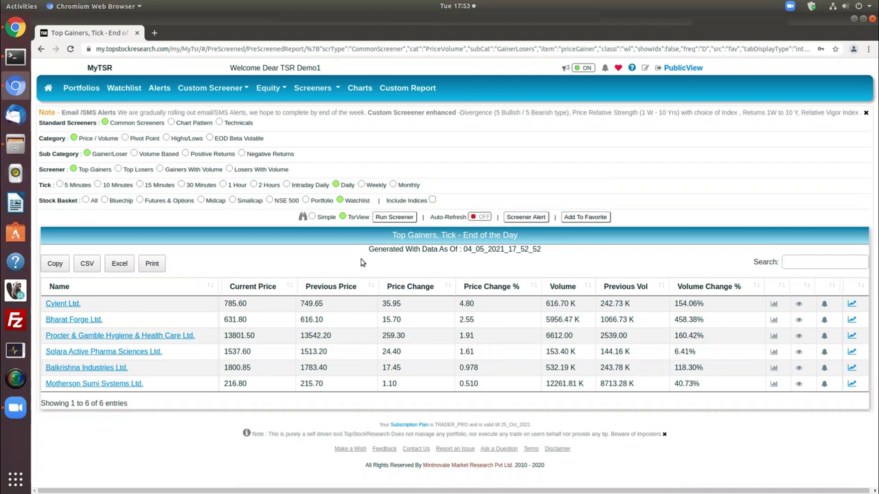
click(160, 170)
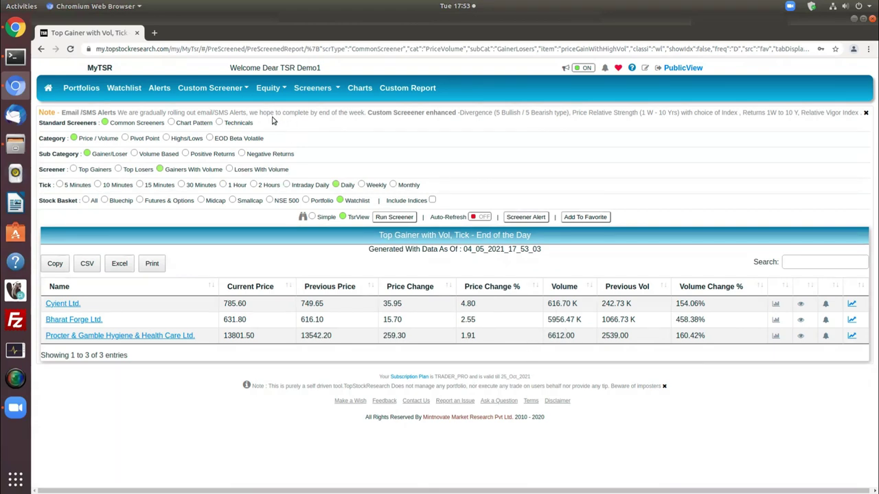
click(222, 90)
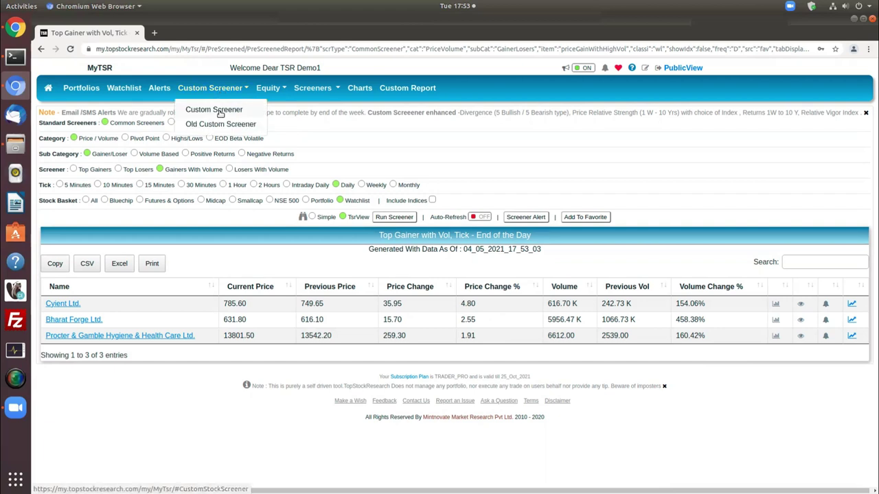
- In the new custom screener, require price gain above 2%
click(218, 112)
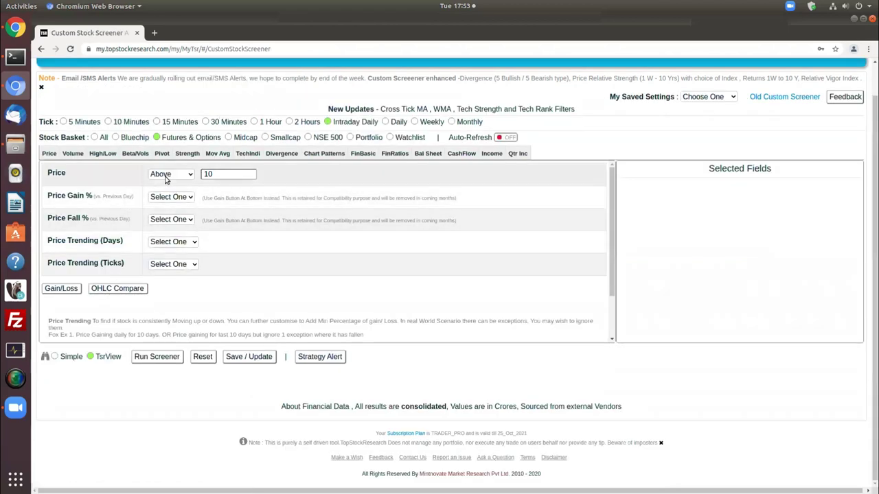
click(185, 176)
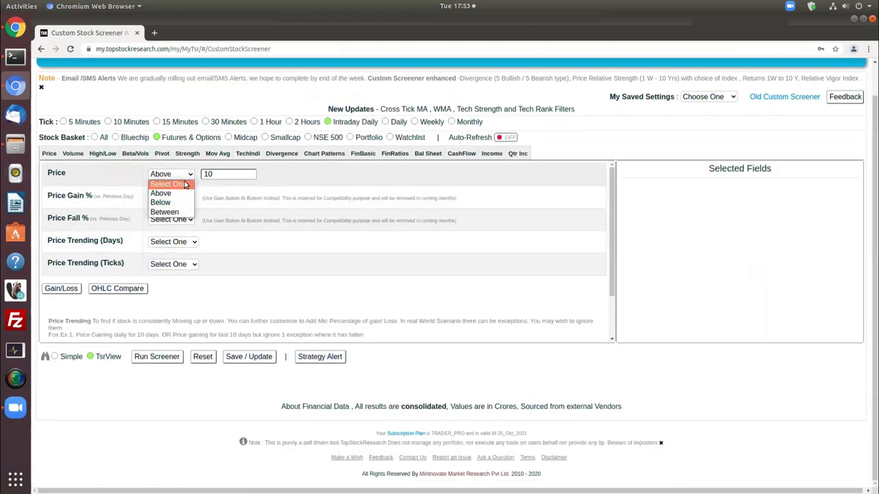
click(170, 185)
click(180, 197)
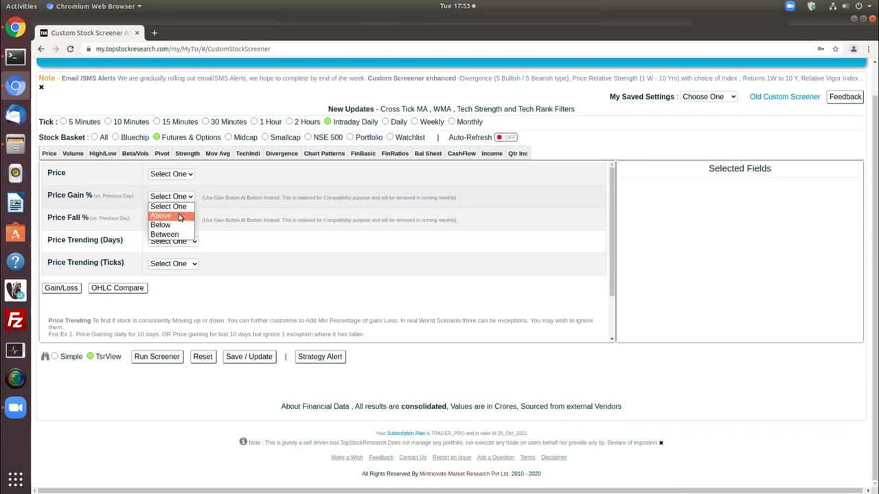
click(177, 215)
click(223, 198)
text(2)
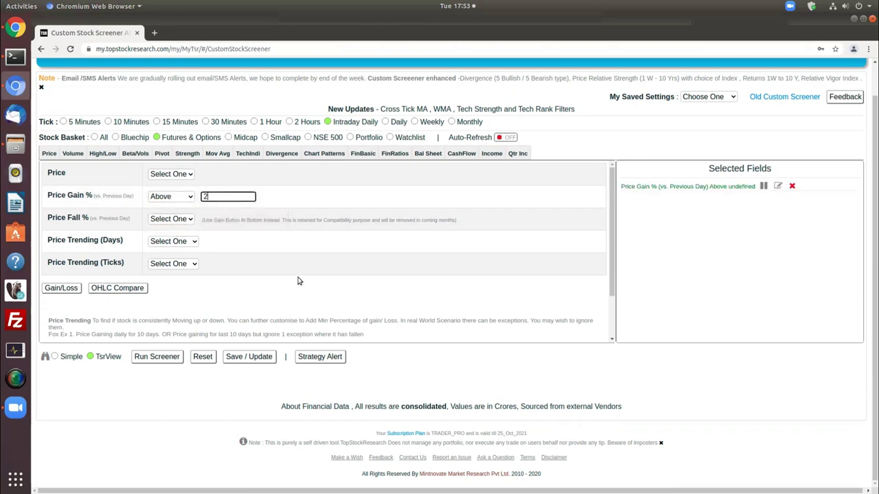
click(298, 281)
- Reset Days Volume to Select One, add volume gain above 100% versus previous day, and run on Watchlist stocks
click(73, 155)
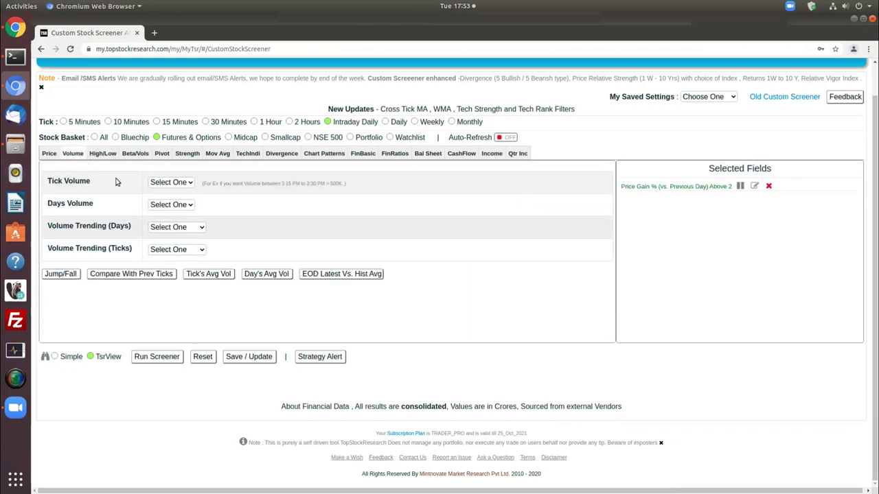
click(173, 204)
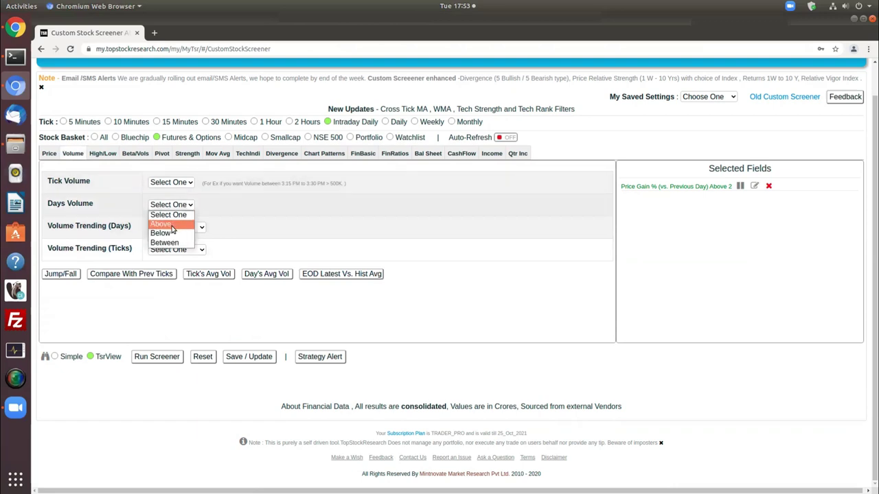
click(176, 221)
click(231, 205)
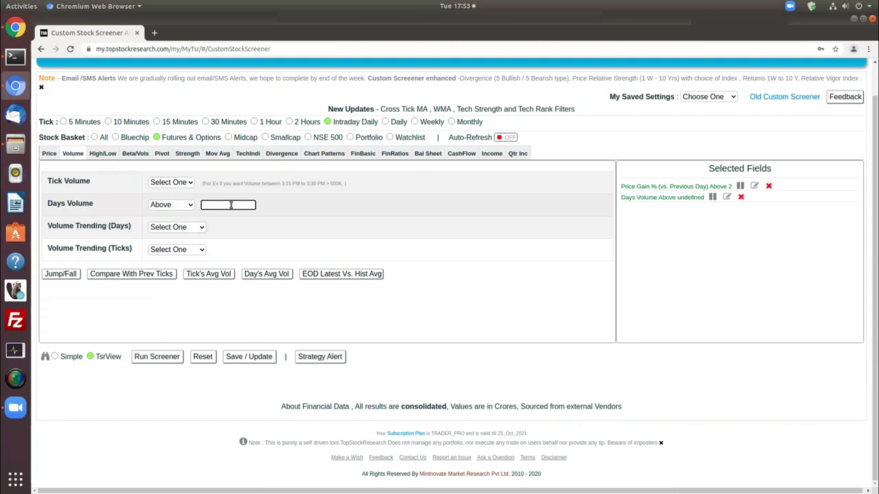
click(186, 205)
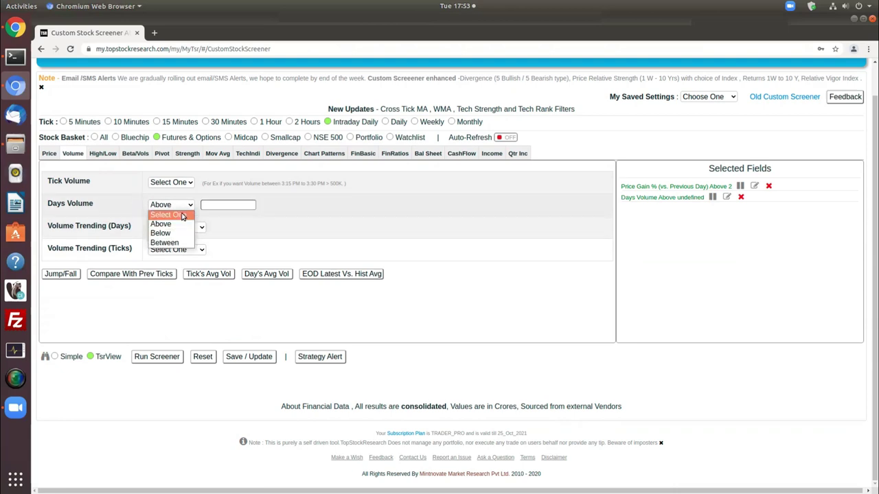
click(183, 215)
click(61, 277)
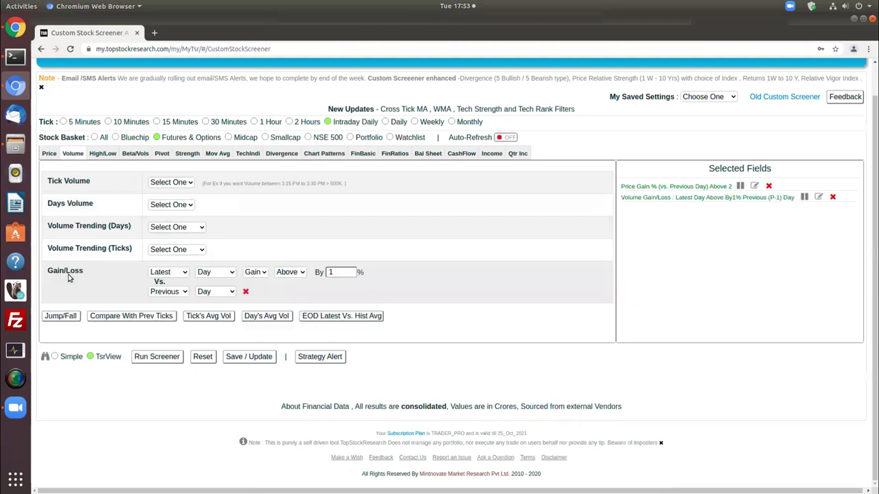
click(338, 272)
click(398, 141)
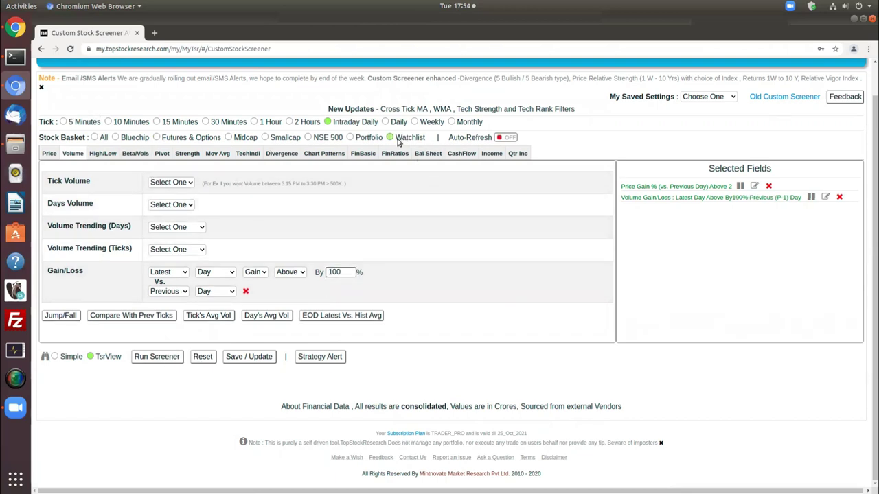
click(155, 357)
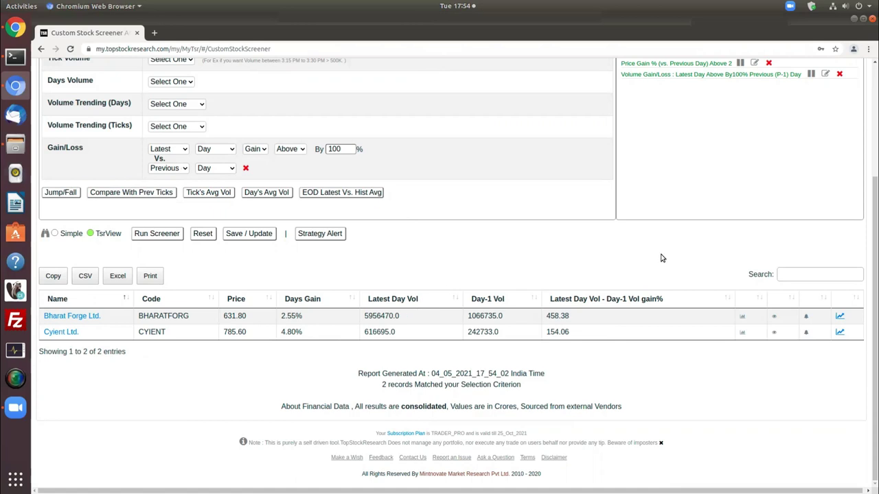
- Rerun the custom screener on the Bluechip basket, returning Bank of Baroda, GAIL and Punjab National Bank
scroll(663, 258, up, 3)
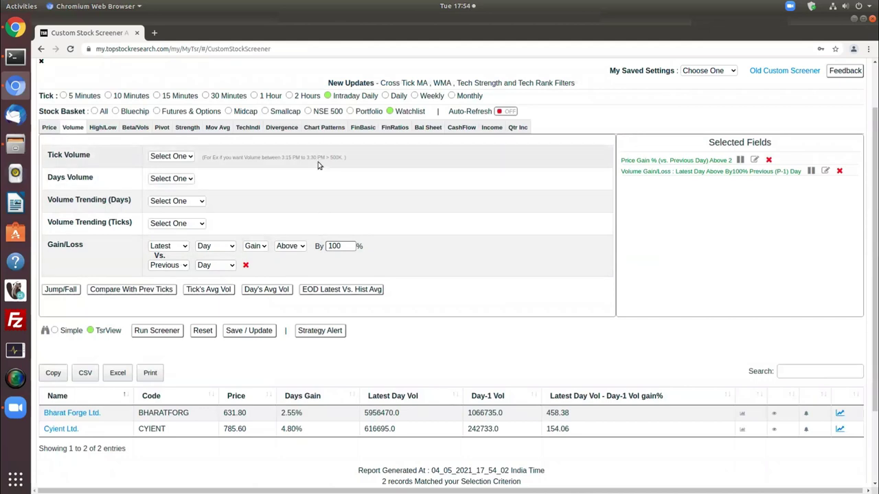
click(115, 112)
click(160, 331)
scroll(162, 332, down, 3)
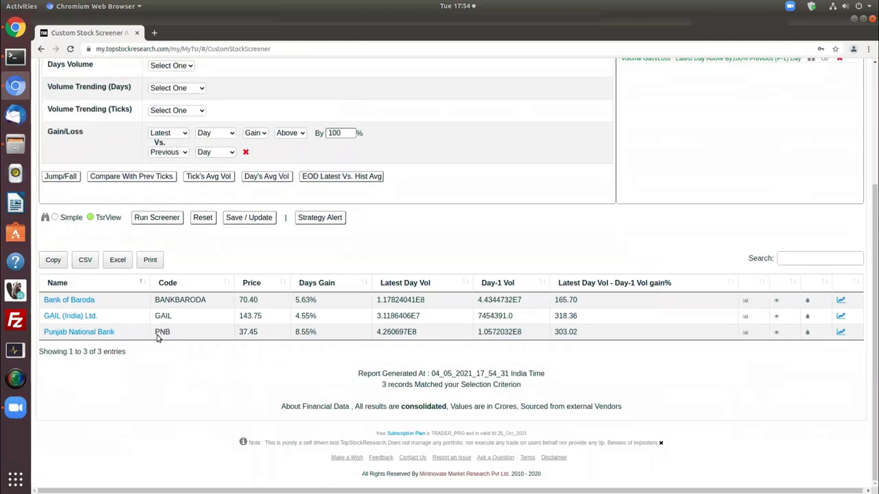
- View Bank of Baroda's chart, then start adding BANKBARODA to a watchlist
click(841, 300)
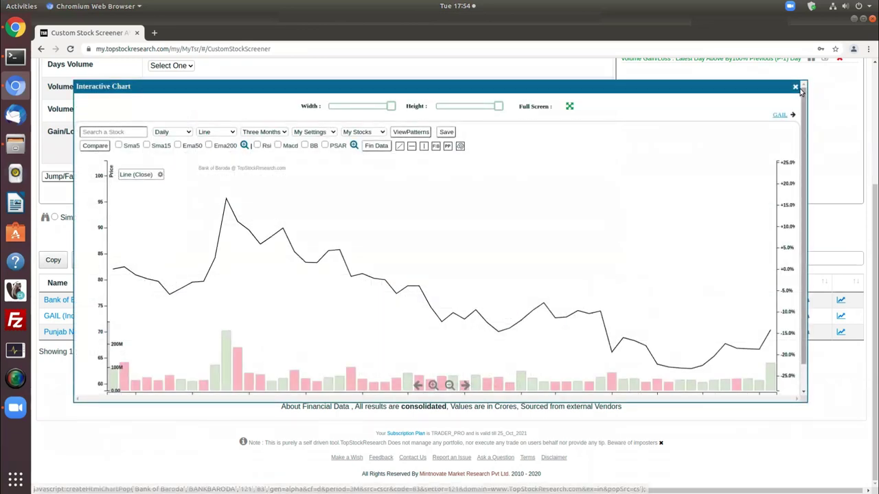
click(796, 88)
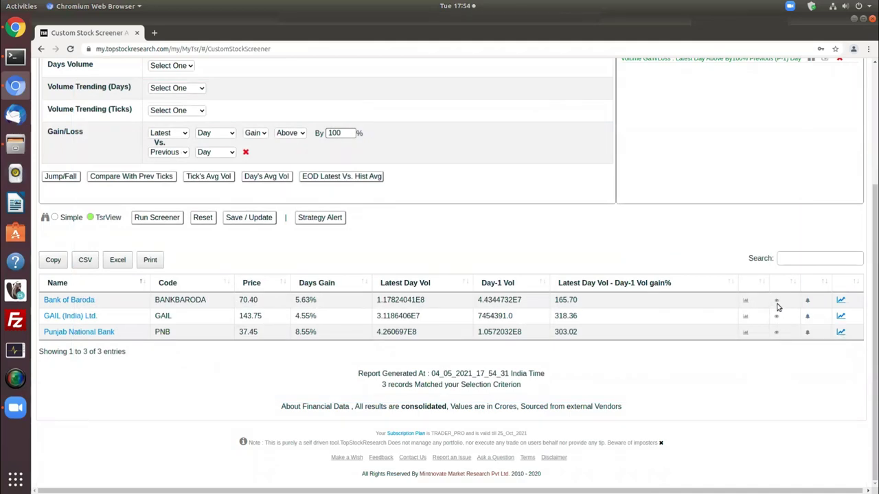
click(776, 304)
click(165, 137)
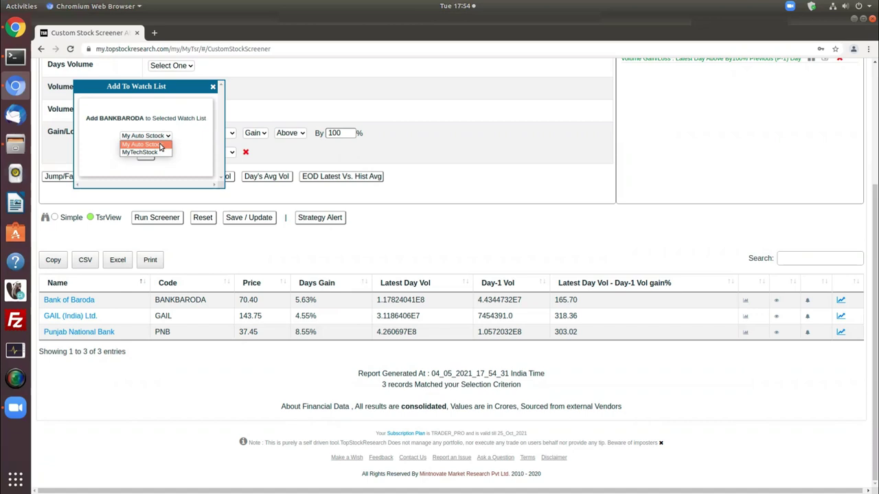
- Add BANKBARODA to the My Auto Sctock watchlist and go to My Watchlist Templates
click(161, 145)
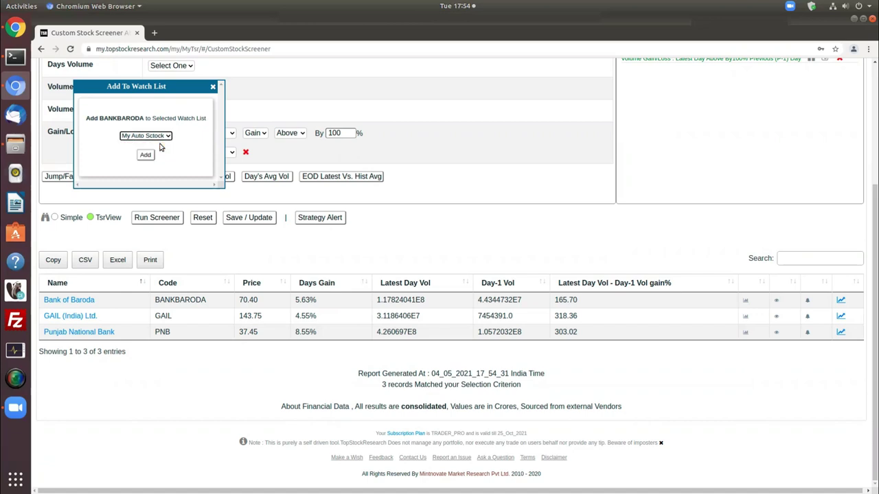
click(145, 156)
click(145, 155)
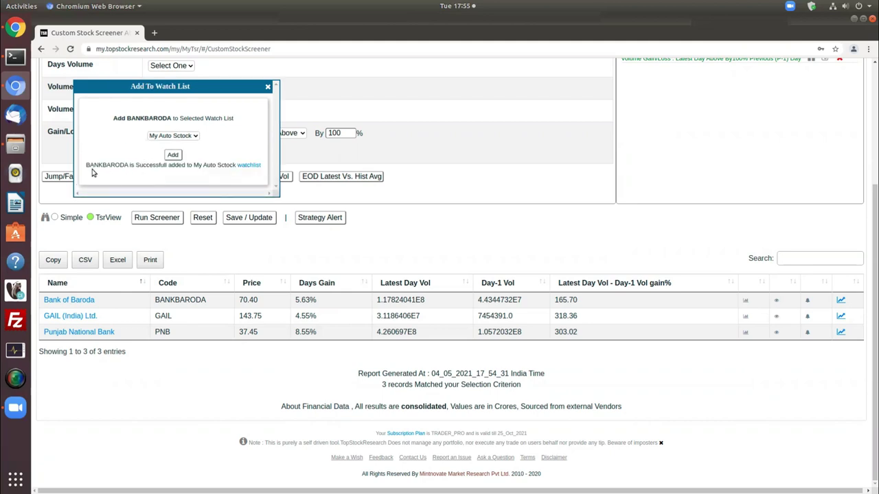
click(250, 165)
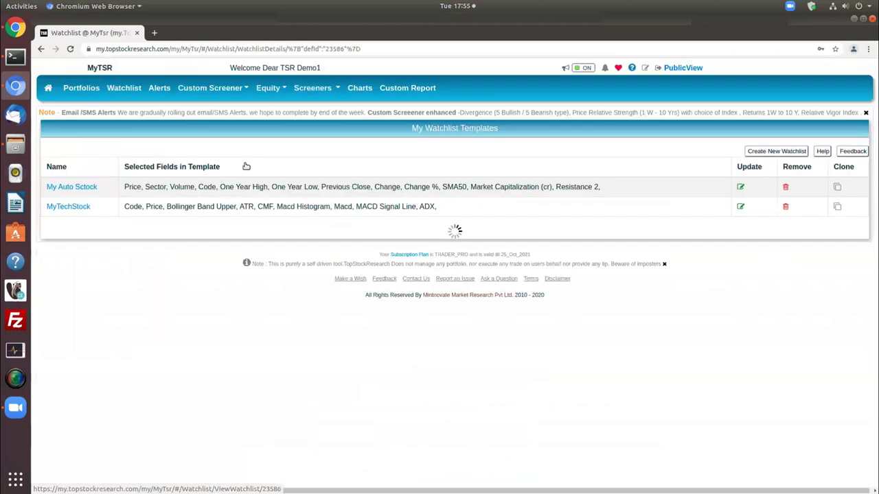
scroll(121, 195, down, 3)
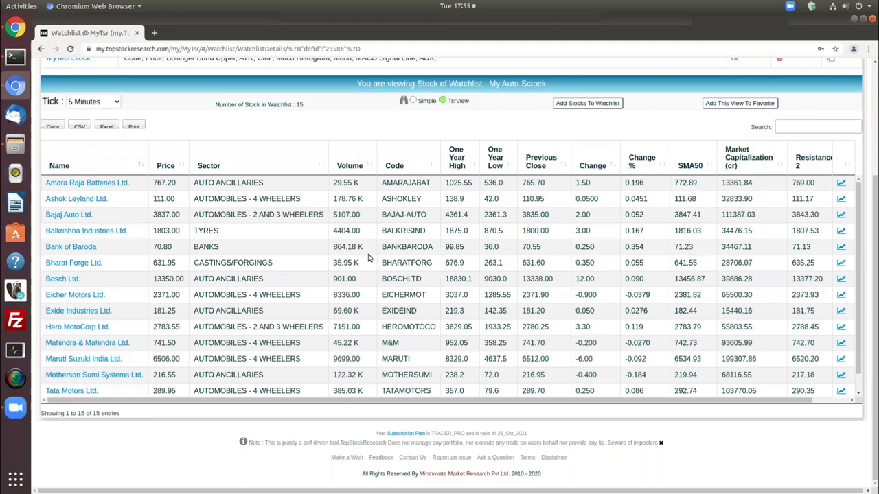
scroll(369, 257, up, 3)
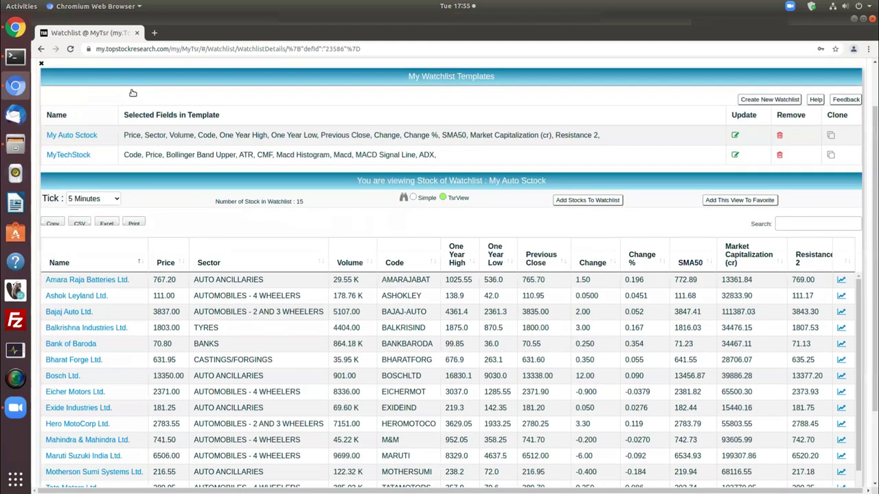
scroll(133, 93, up, 2)
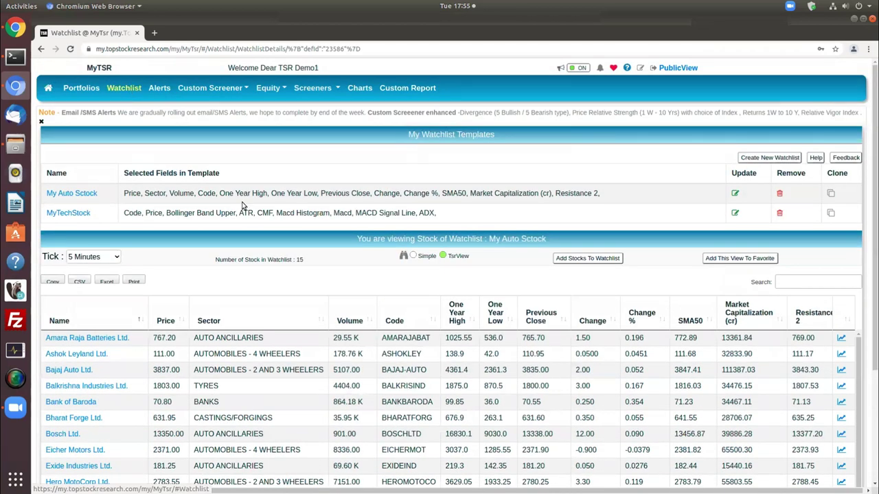
scroll(395, 304, down, 2)
scroll(395, 304, down, 2)
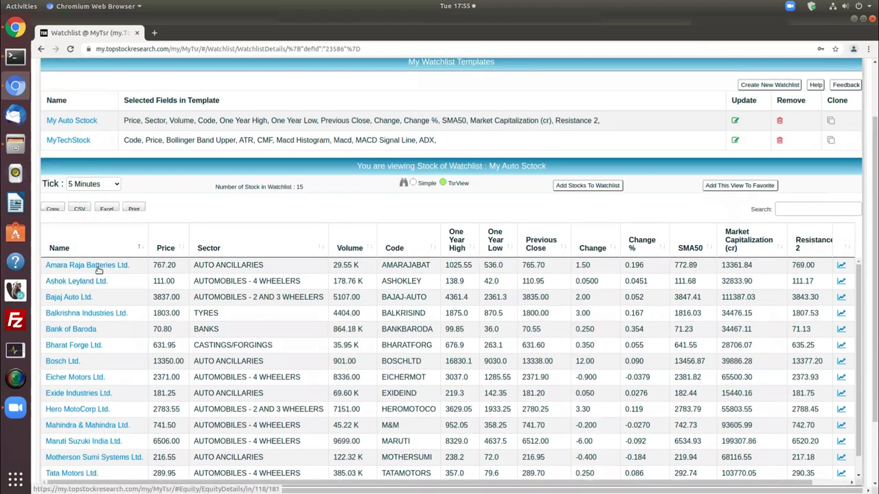
drag(103, 334, 442, 333)
click(443, 333)
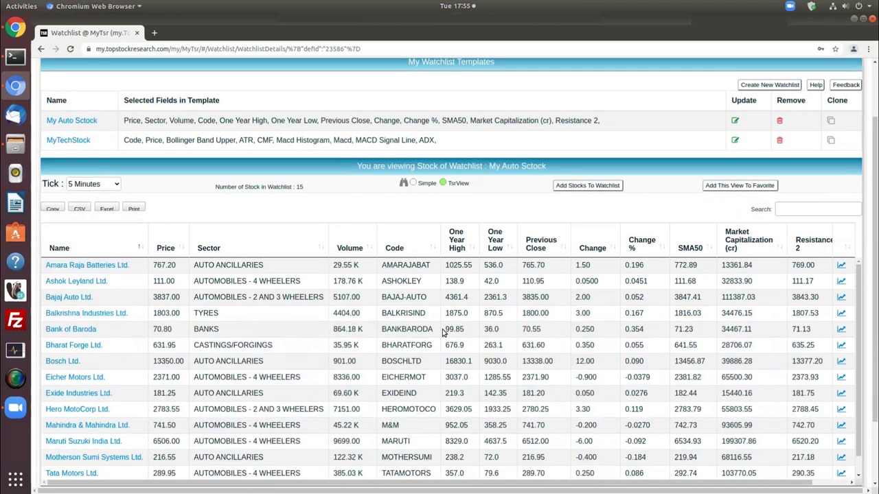
scroll(442, 333, down, 1)
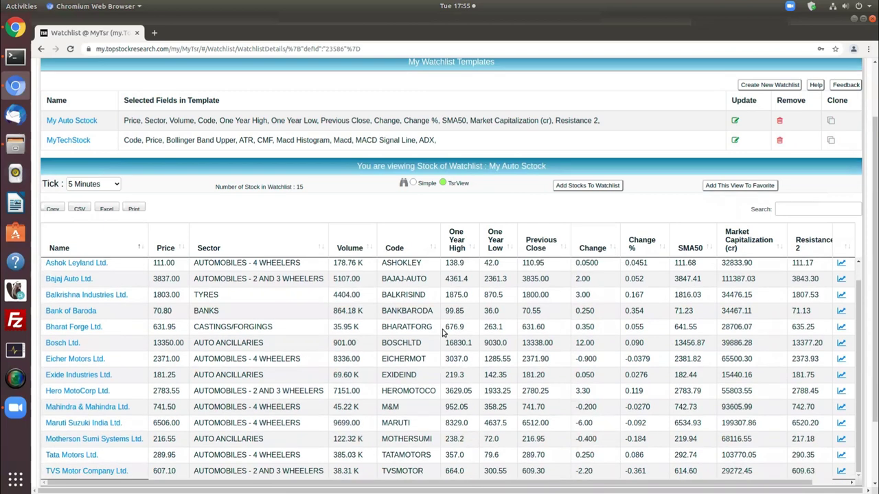
scroll(443, 333, down, 1)
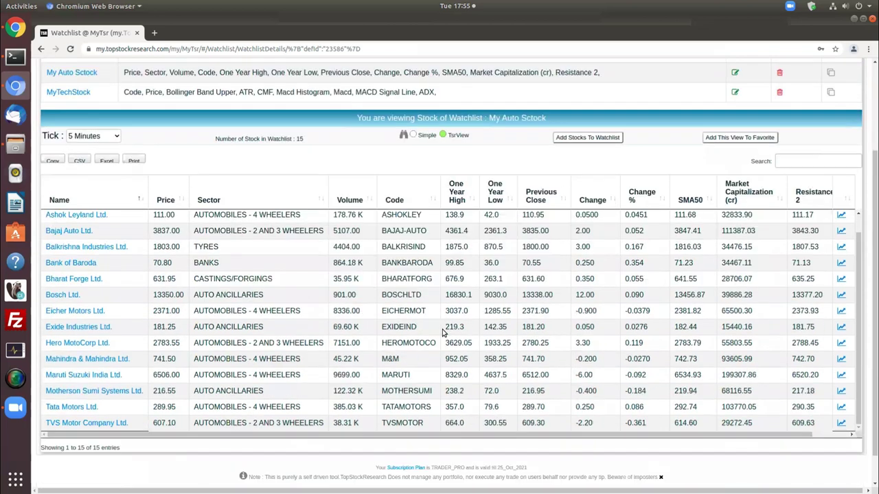
scroll(443, 332, down, 1)
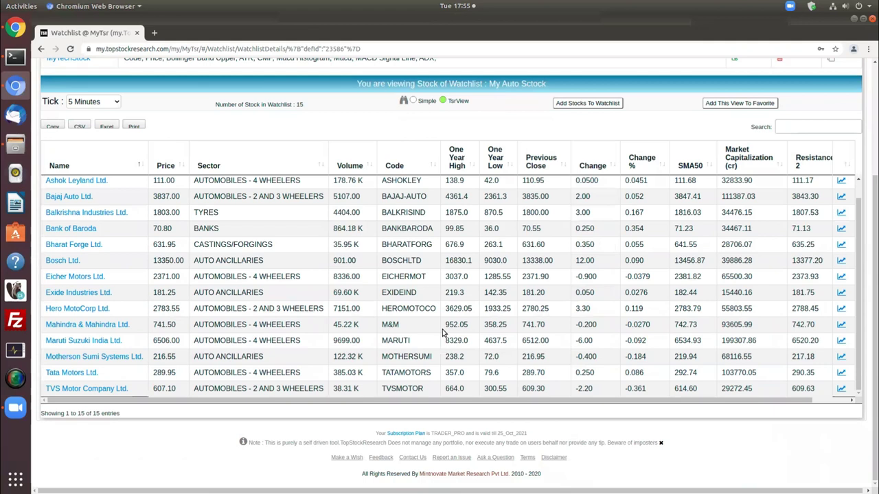